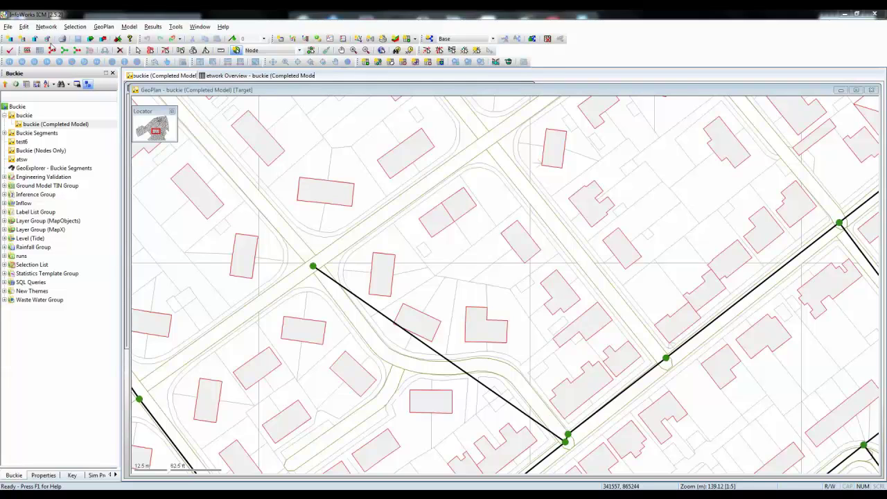
Open the Network menu to reach the node naming options.
{"action": "left_click", "coordinate": [44, 27]}
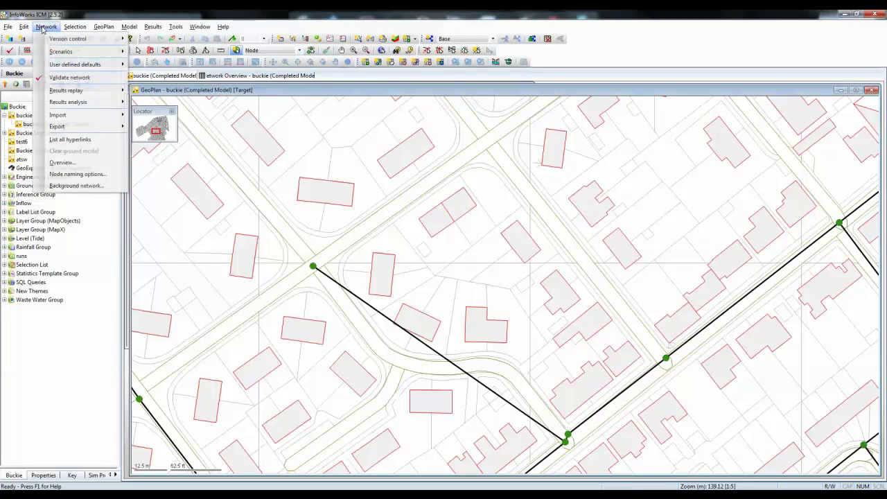
Set node naming to auto-generate IDs with the built-in UK Grid method, applied and confirmed.
{"action": "left_click", "coordinate": [71, 174]}
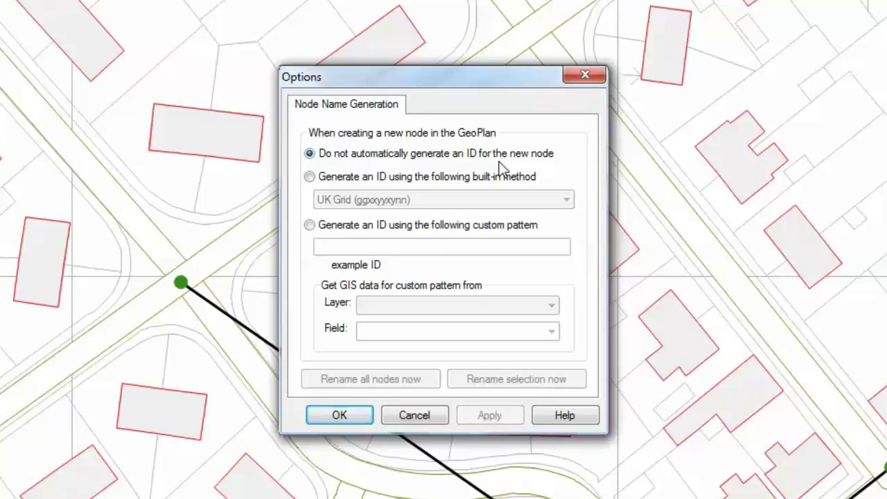
{"action": "left_click", "coordinate": [309, 177]}
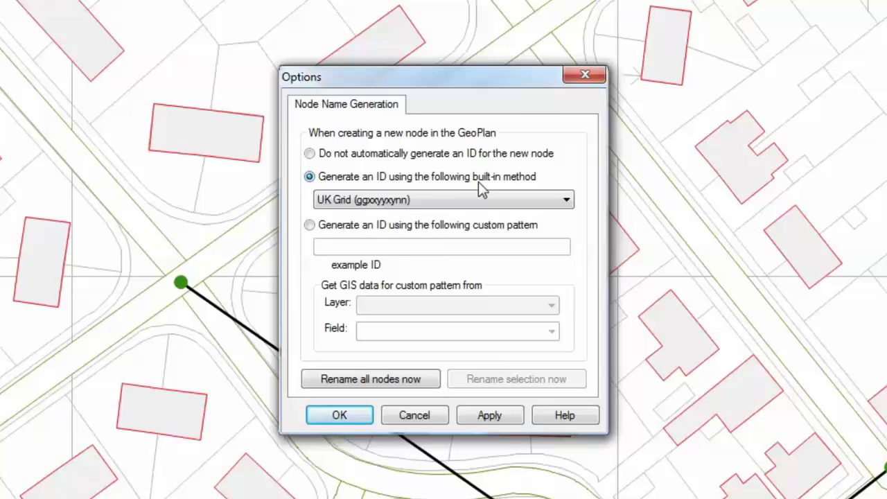
{"action": "left_click", "coordinate": [503, 200]}
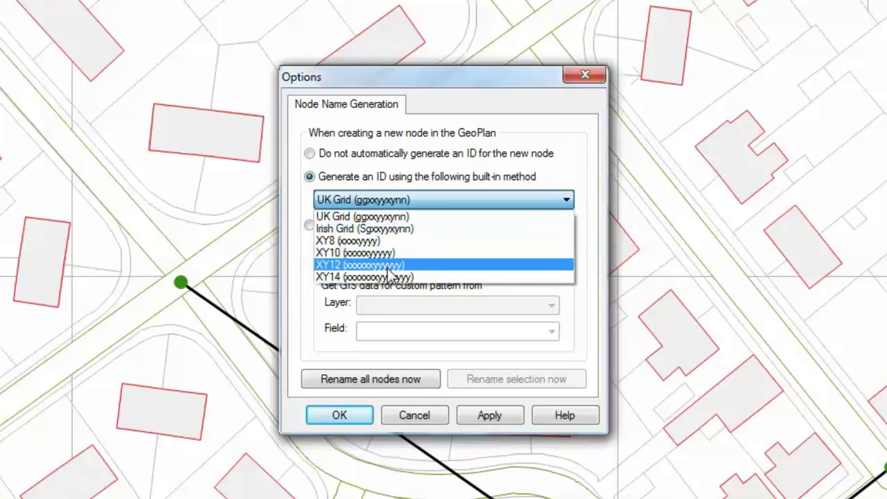
{"action": "left_click", "coordinate": [368, 217]}
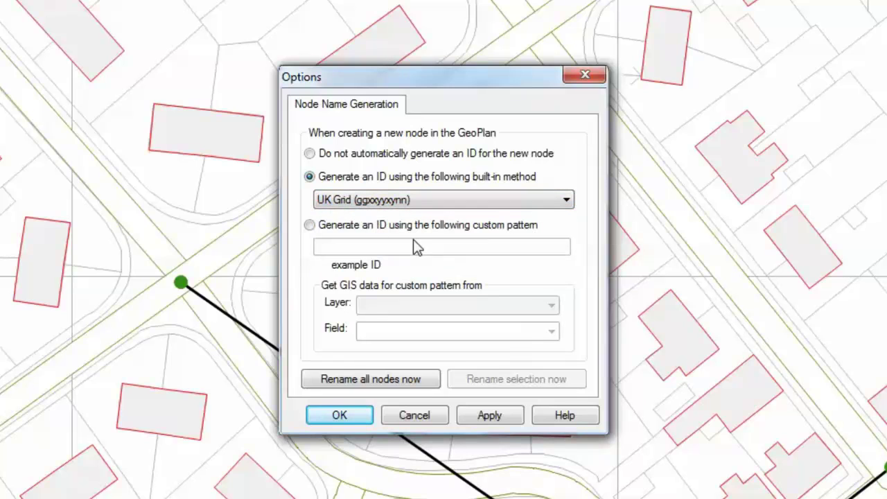
{"action": "left_click", "coordinate": [490, 416]}
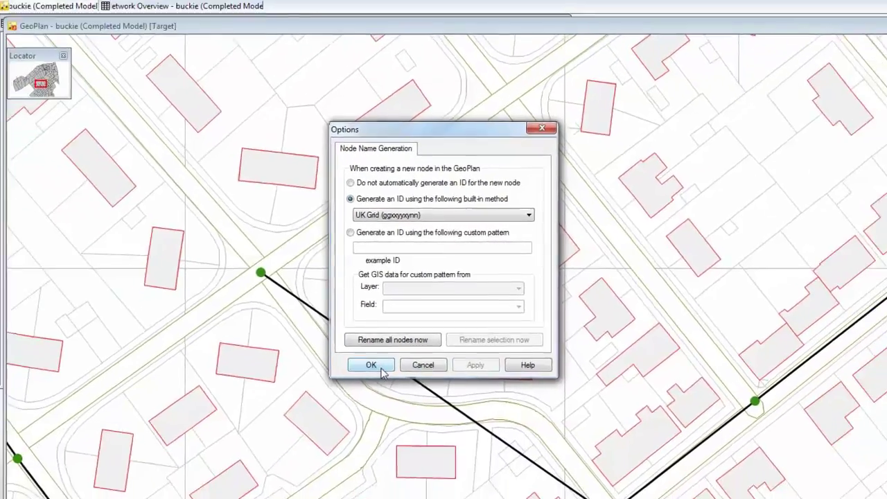
{"action": "left_click", "coordinate": [375, 366]}
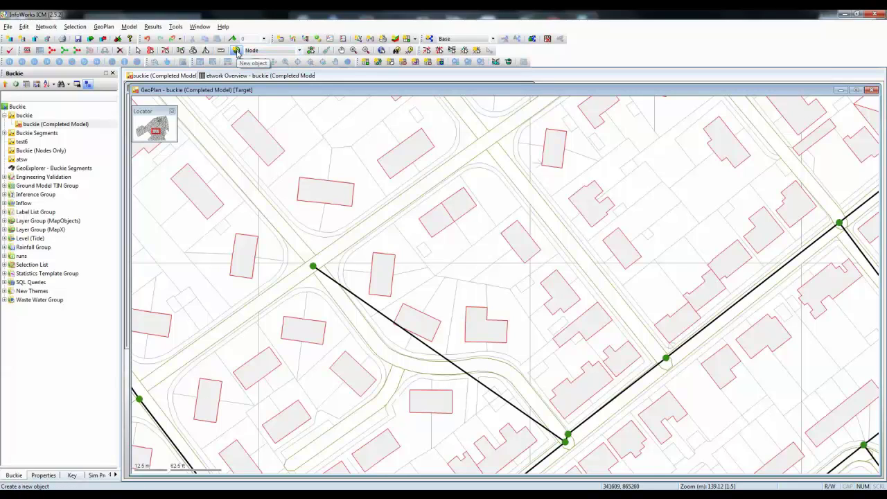
Place a new combined manhole on the road near the top, auto-named NJ41656201.
{"action": "left_click", "coordinate": [237, 51]}
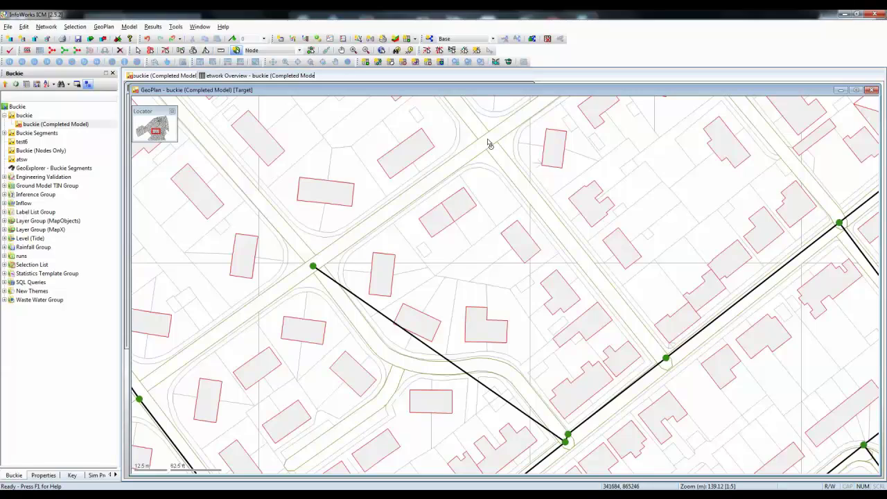
{"action": "left_click", "coordinate": [488, 144]}
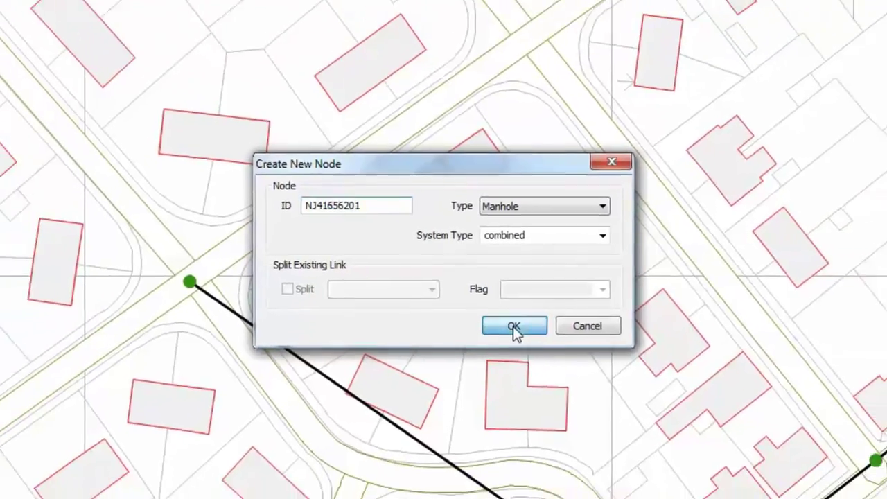
{"action": "left_click", "coordinate": [531, 343]}
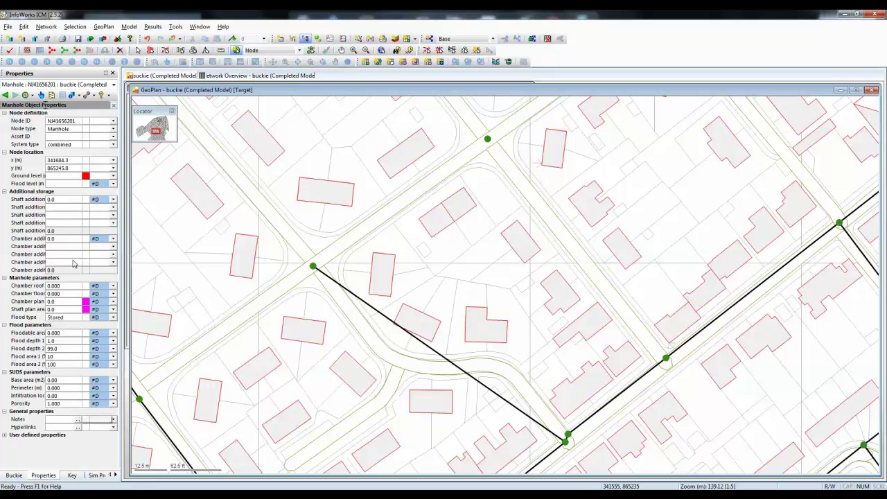
Give manhole NJ41656201 a ground level of 25.00.
{"action": "mouse_move", "coordinate": [84, 178]}
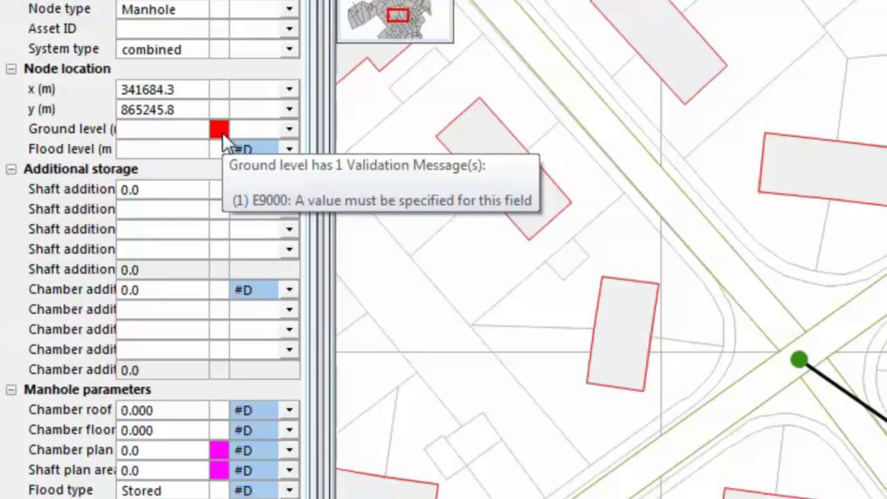
{"action": "left_click", "coordinate": [181, 130]}
{"action": "type", "text": "25.00"}
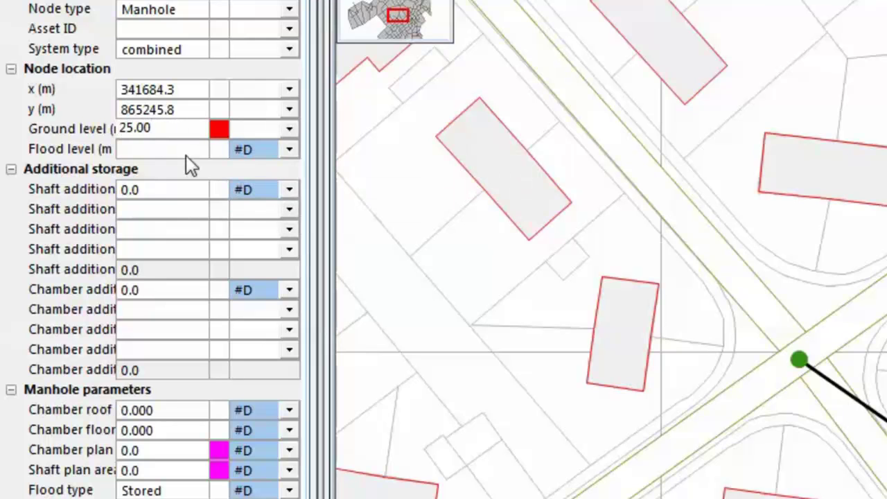
{"action": "key", "text": "Return"}
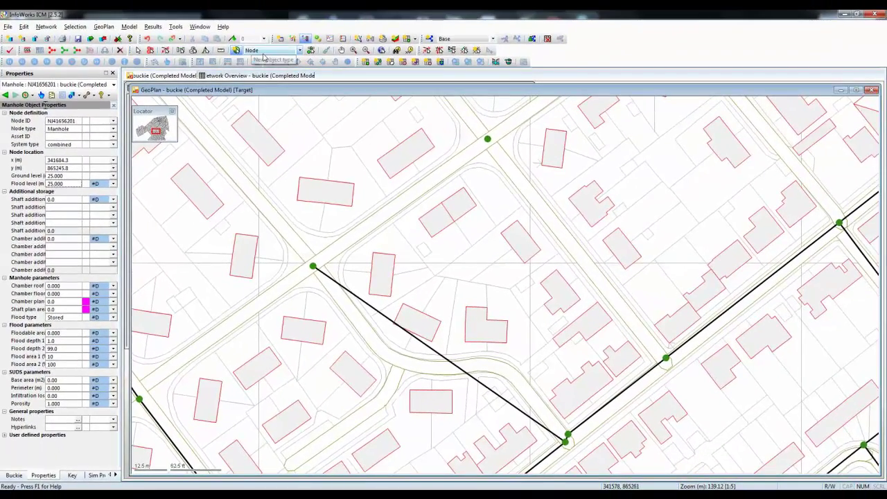
Draw a combined conduit from the new manhole to node 72_020.
{"action": "left_click", "coordinate": [263, 55]}
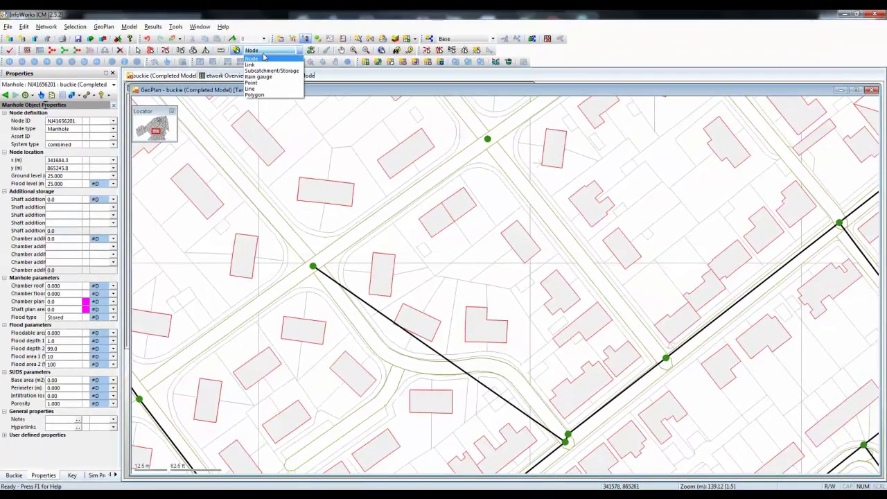
{"action": "left_click", "coordinate": [262, 66]}
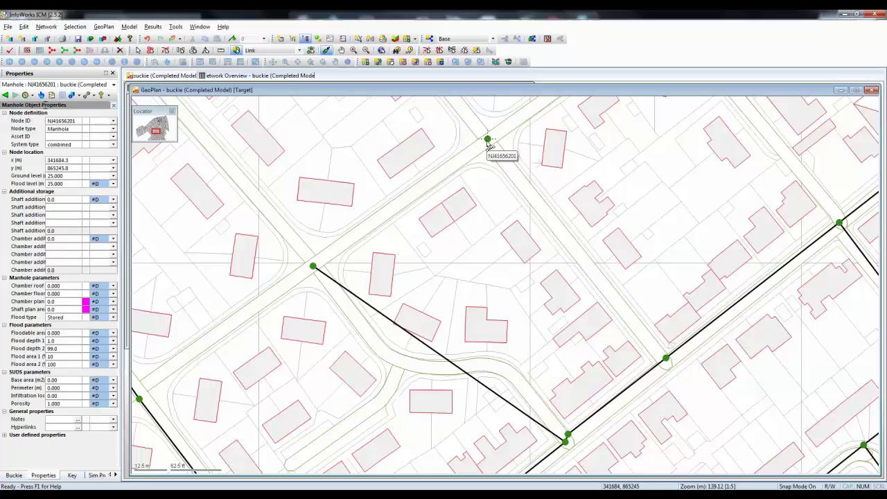
{"action": "left_click", "coordinate": [488, 140]}
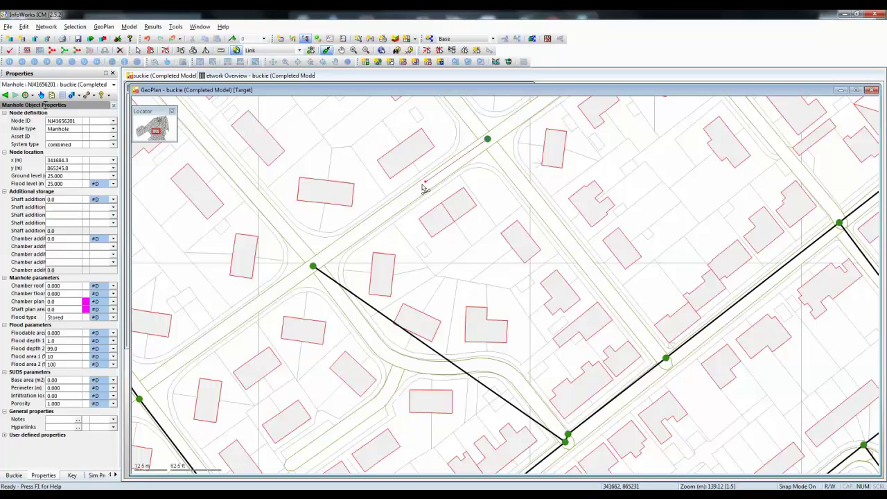
{"action": "left_click", "coordinate": [313, 267]}
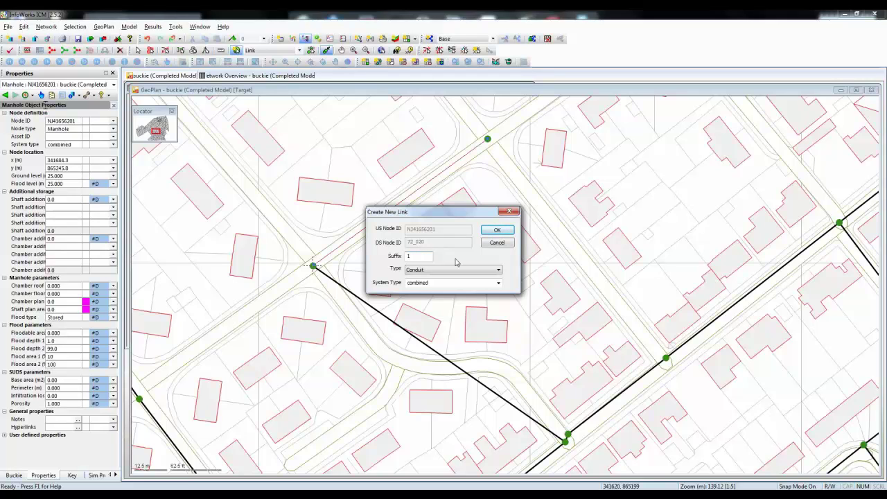
{"action": "left_click", "coordinate": [497, 229]}
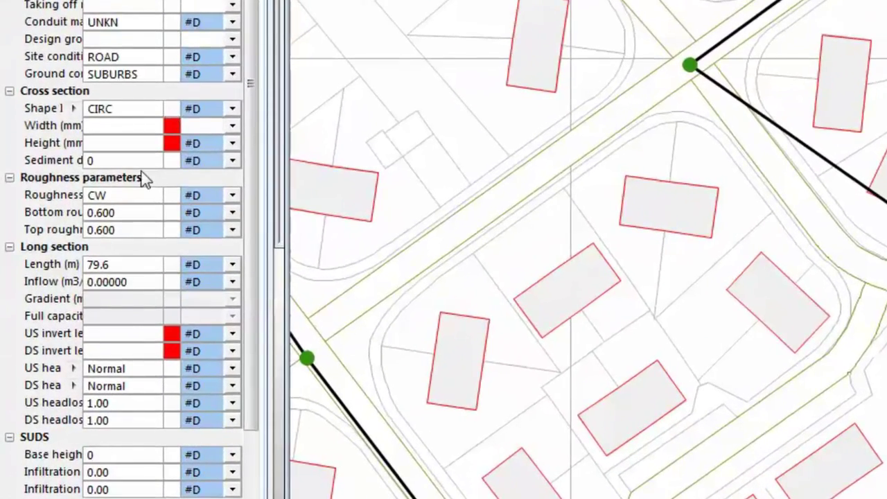
Set the new conduit's cross-section width and height to 500 mm.
{"action": "mouse_move", "coordinate": [177, 136]}
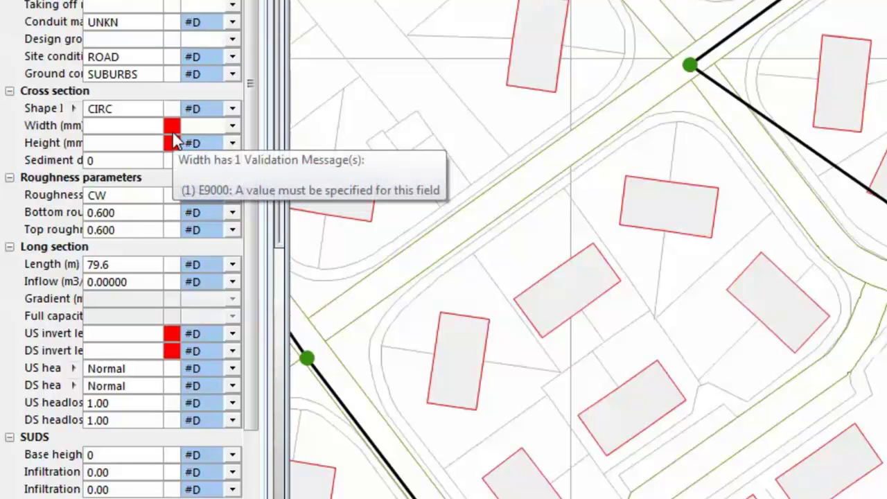
{"action": "mouse_move", "coordinate": [176, 334]}
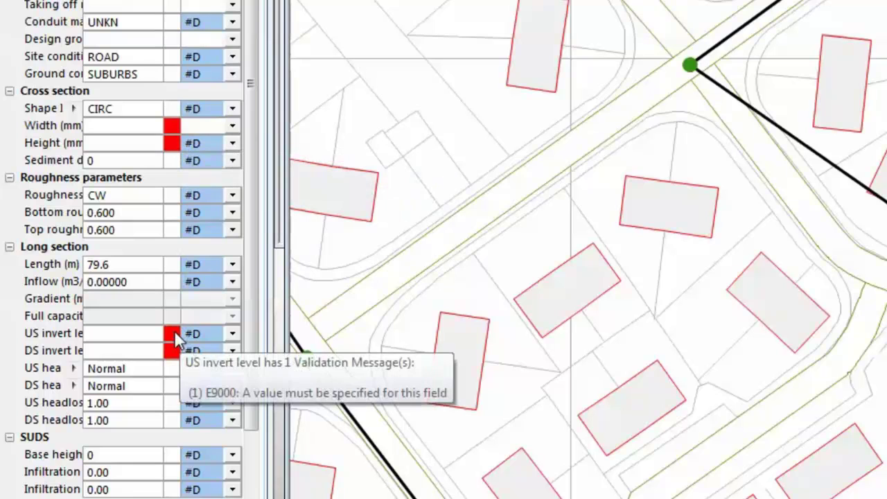
{"action": "left_click", "coordinate": [122, 129]}
{"action": "type", "text": "50"}
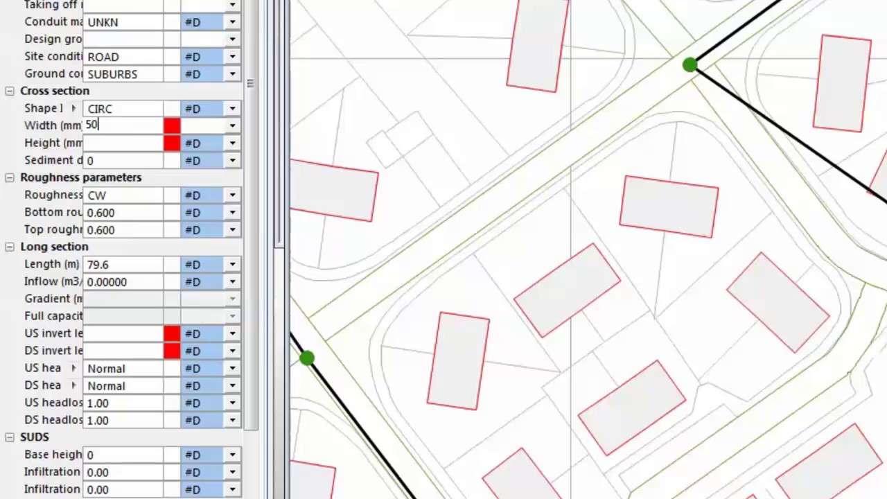
{"action": "type", "text": "0"}
{"action": "left_click", "coordinate": [124, 143]}
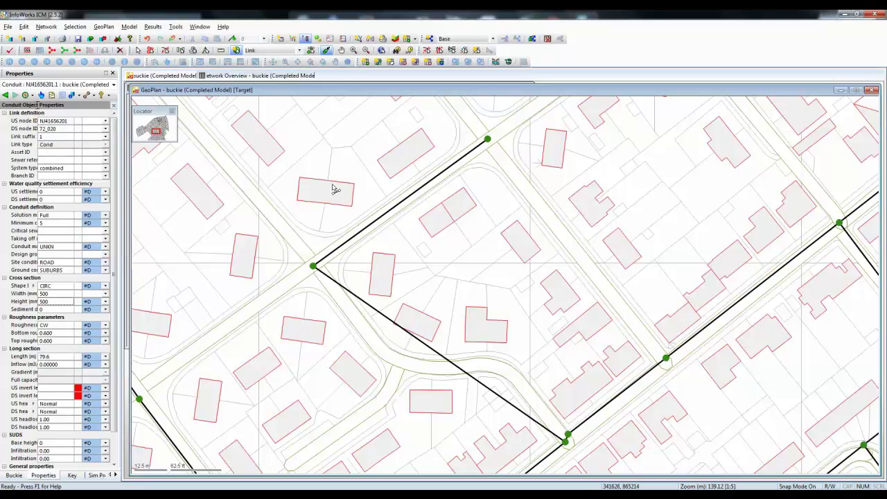
Select the straight conduit from 72_020 to 65_080 for geometry editing.
{"action": "left_click", "coordinate": [381, 50]}
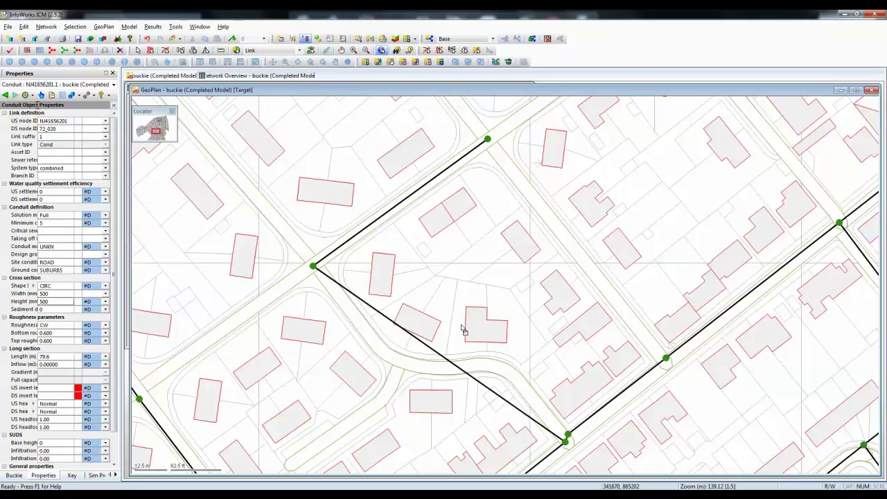
{"action": "left_click", "coordinate": [445, 361]}
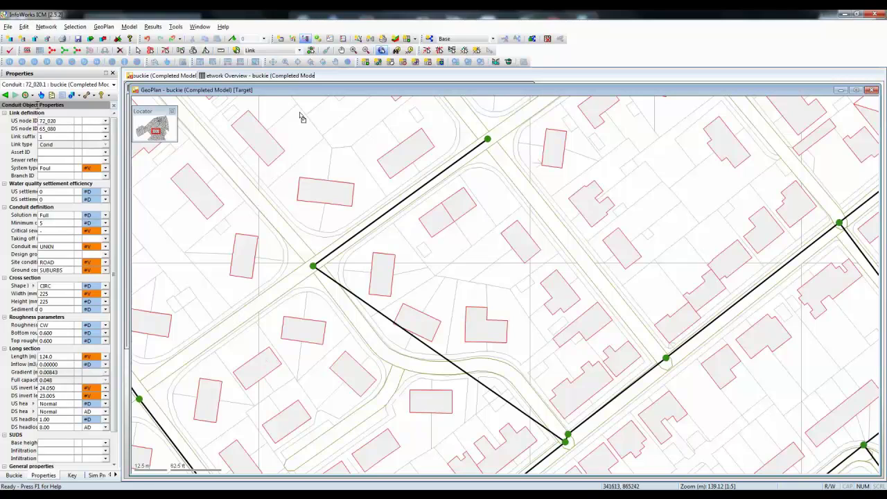
{"action": "left_click", "coordinate": [310, 51]}
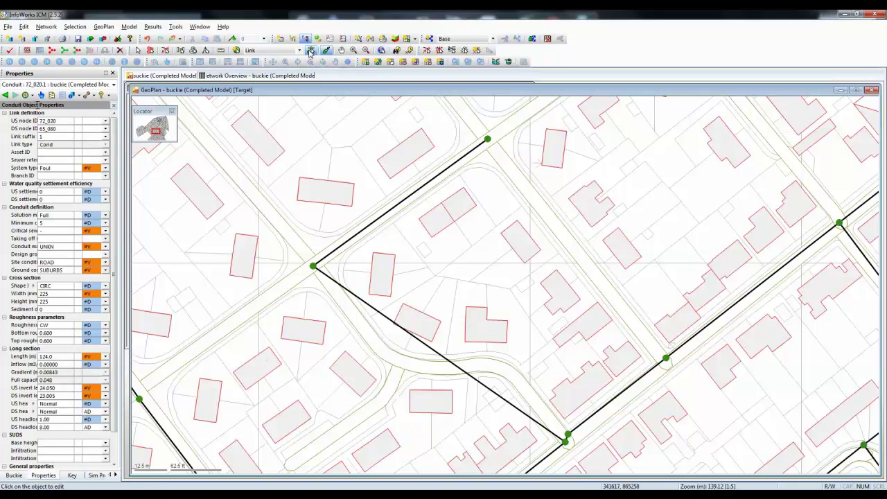
{"action": "left_click", "coordinate": [354, 296]}
Add two bend points and drag them so the conduit follows the curving road.
{"action": "left_click", "coordinate": [420, 341]}
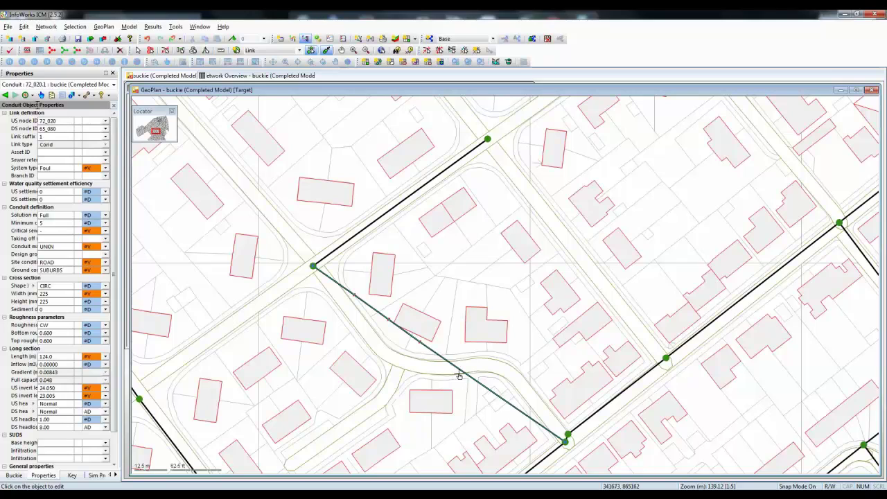
{"action": "left_click", "coordinate": [490, 390]}
{"action": "left_click_drag", "start_coordinate": [354, 296], "coordinate": [414, 367]}
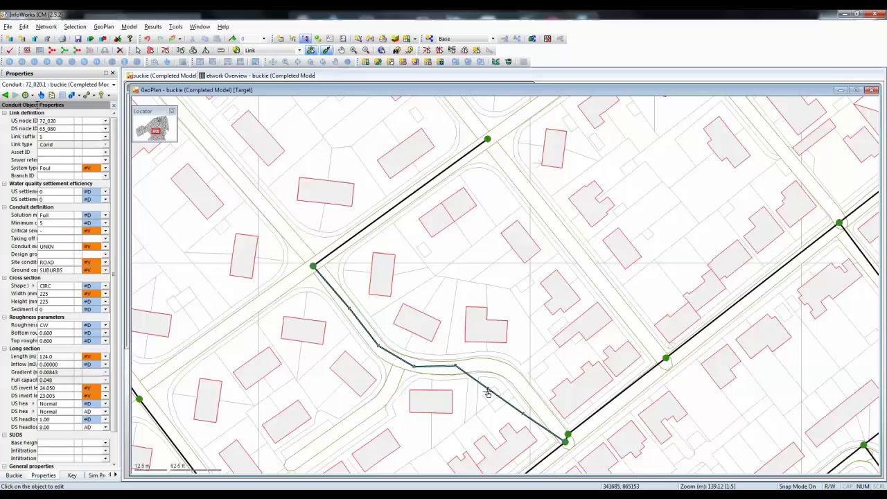
{"action": "left_click_drag", "start_coordinate": [486, 389], "coordinate": [496, 373]}
{"action": "left_click", "coordinate": [534, 416]}
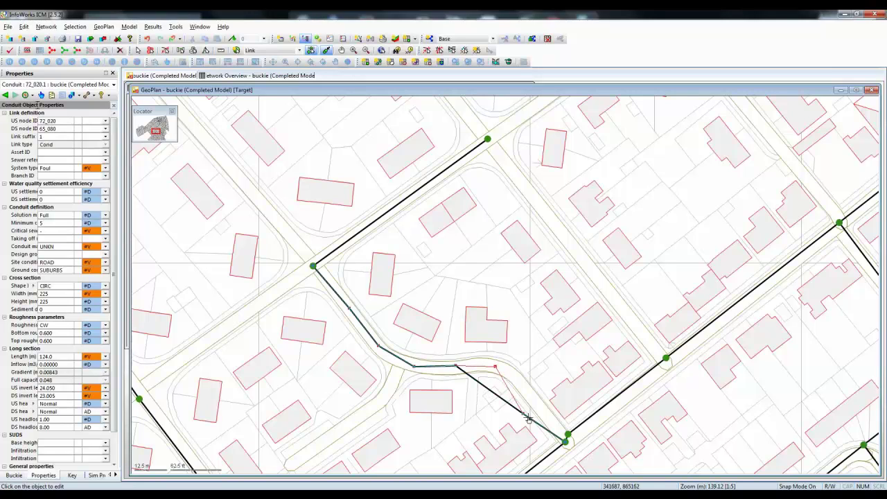
{"action": "mouse_move", "coordinate": [535, 398]}
{"action": "left_mouse_down"}
{"action": "mouse_move", "coordinate": [503, 370]}
{"action": "mouse_move", "coordinate": [533, 400]}
{"action": "left_mouse_up"}
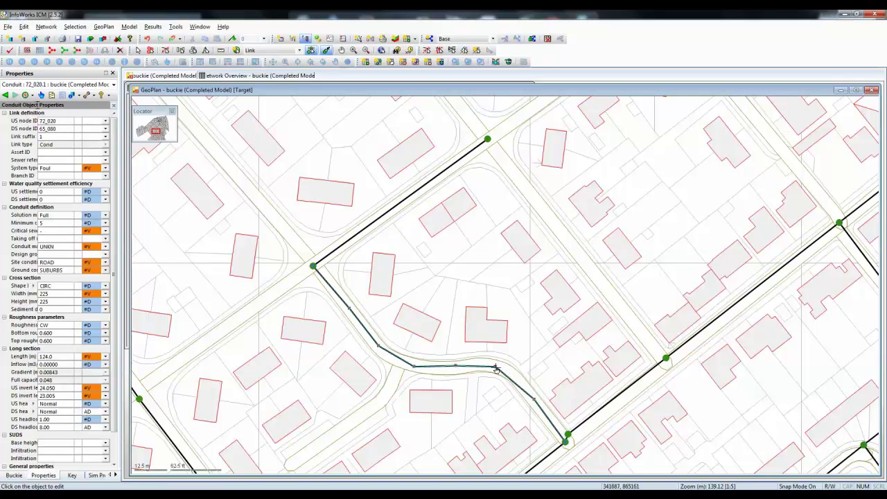
{"action": "left_click_drag", "start_coordinate": [496, 368], "coordinate": [504, 370]}
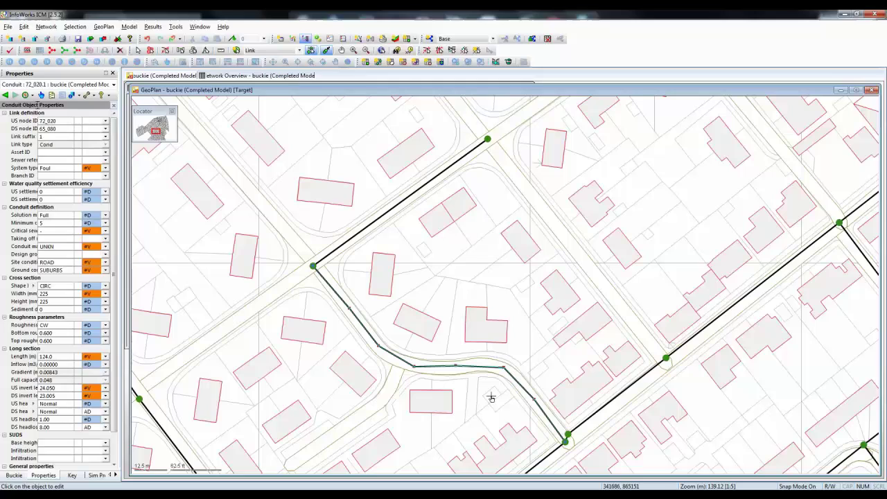
{"action": "left_click", "coordinate": [381, 52]}
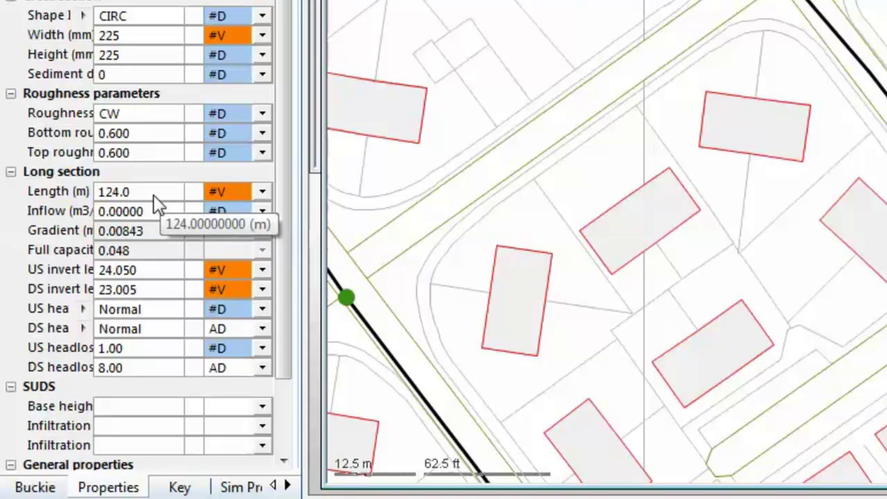
Set the conduit's Length flag to #D so its length recalculates to 122.1 m.
{"action": "left_click", "coordinate": [263, 193]}
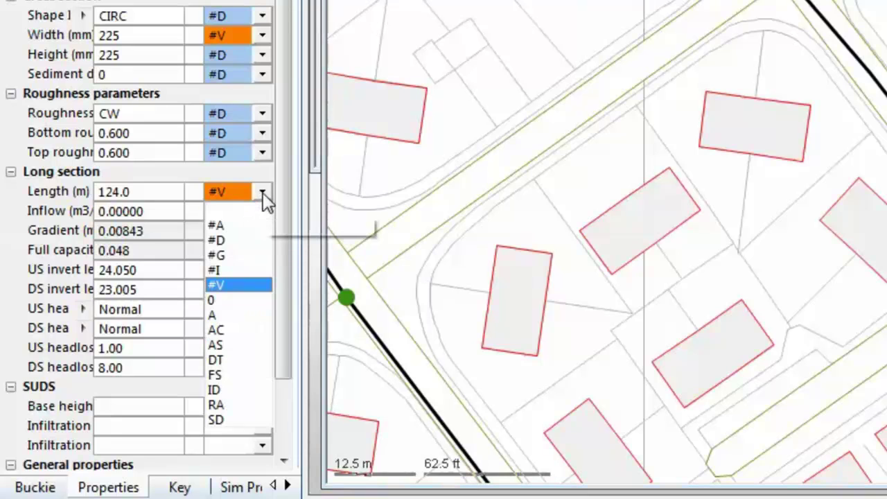
{"action": "left_click", "coordinate": [223, 242]}
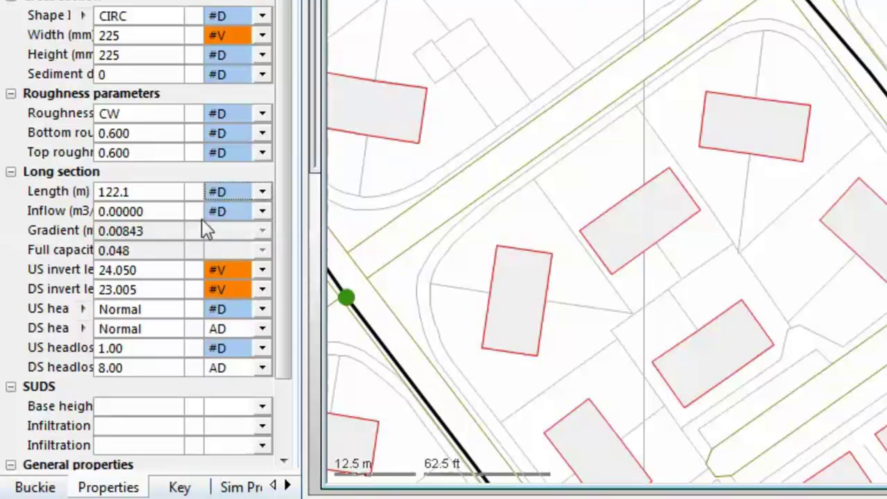